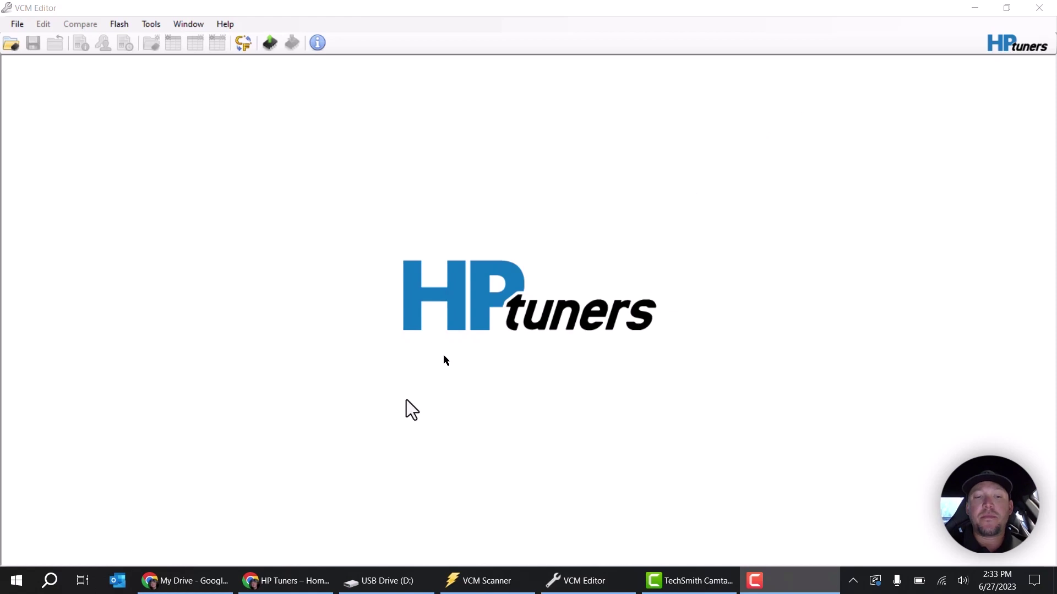
# Step: Open the Ford Tuning page on the HP Tuners website in Chrome
pyautogui.click(308, 582)
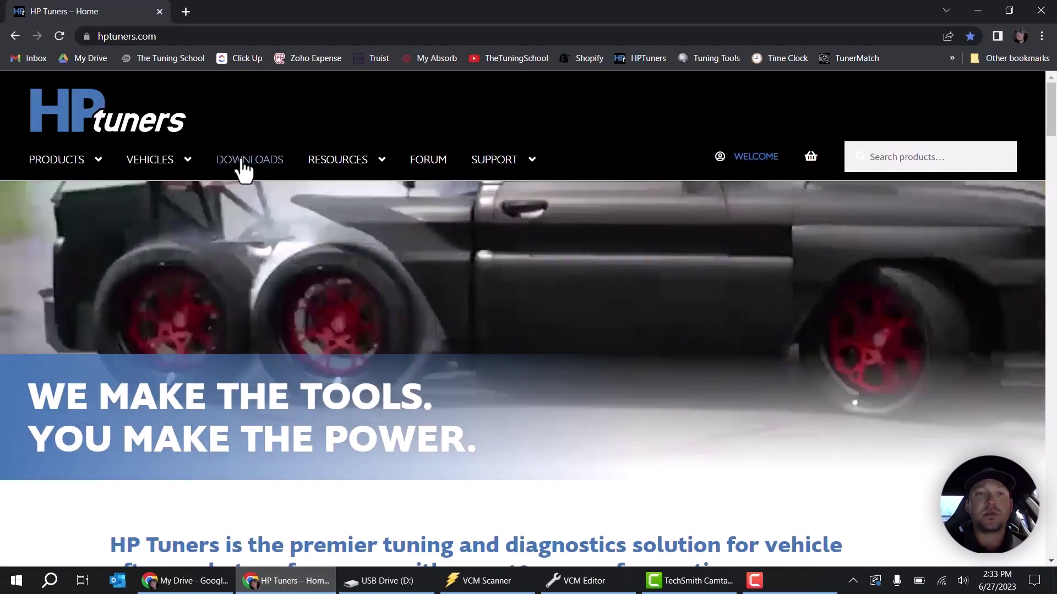
pyautogui.moveTo(195, 164)
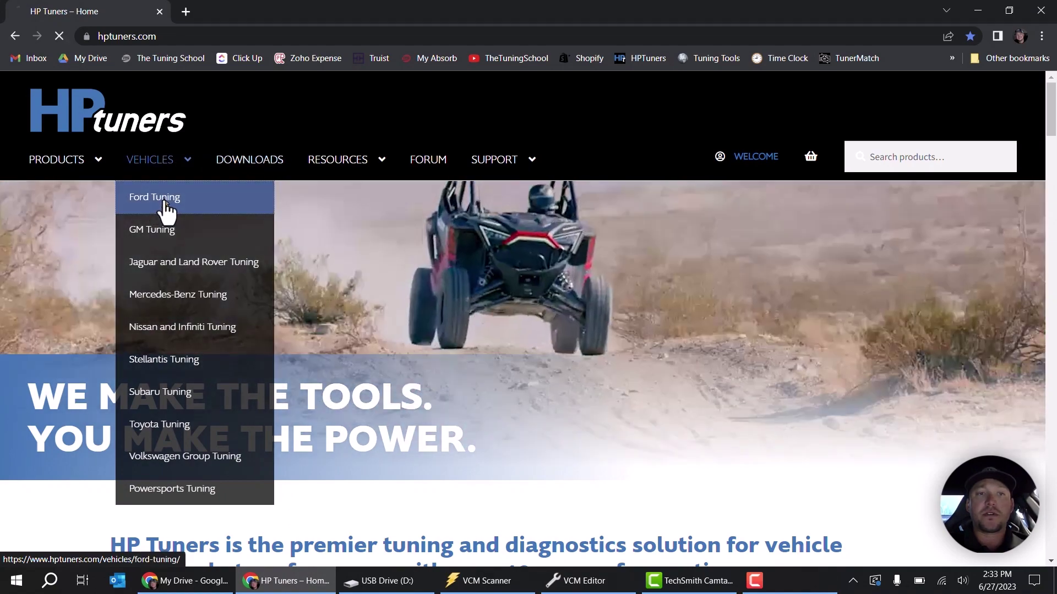
pyautogui.click(159, 200)
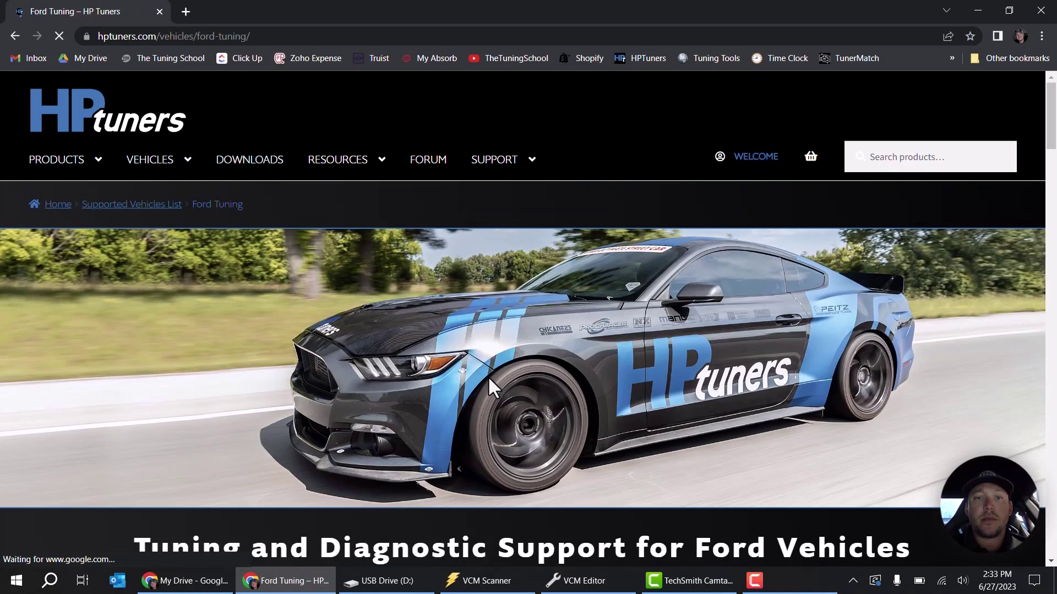
pyautogui.scroll(-15, 488, 375)
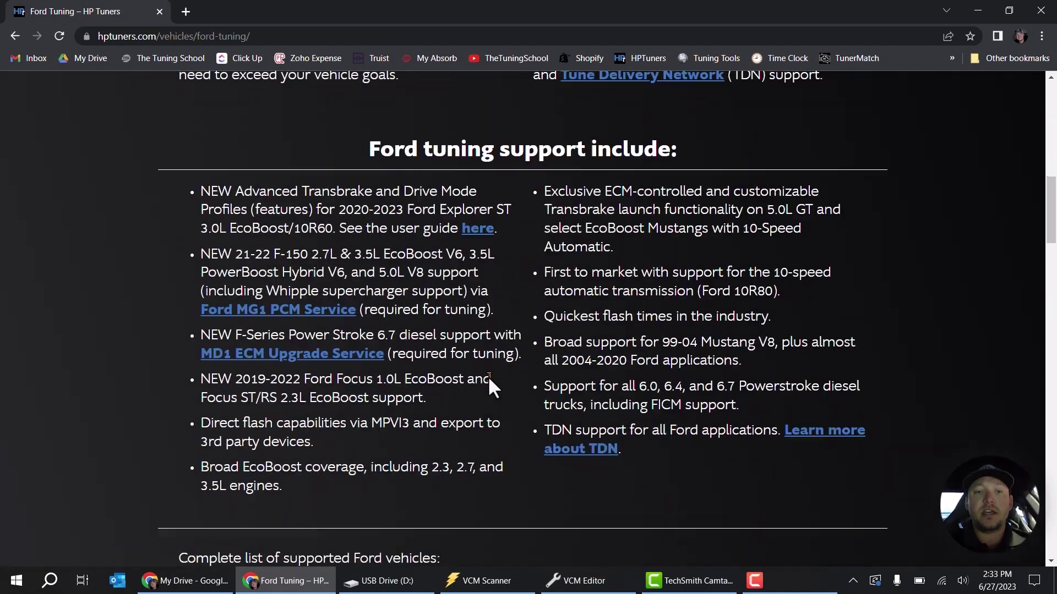
pyautogui.scroll(-4, 488, 376)
# Step: Expand the FORD vehicle list, review its credit costs, then show VCM Editor's recent files
pyautogui.click(377, 378)
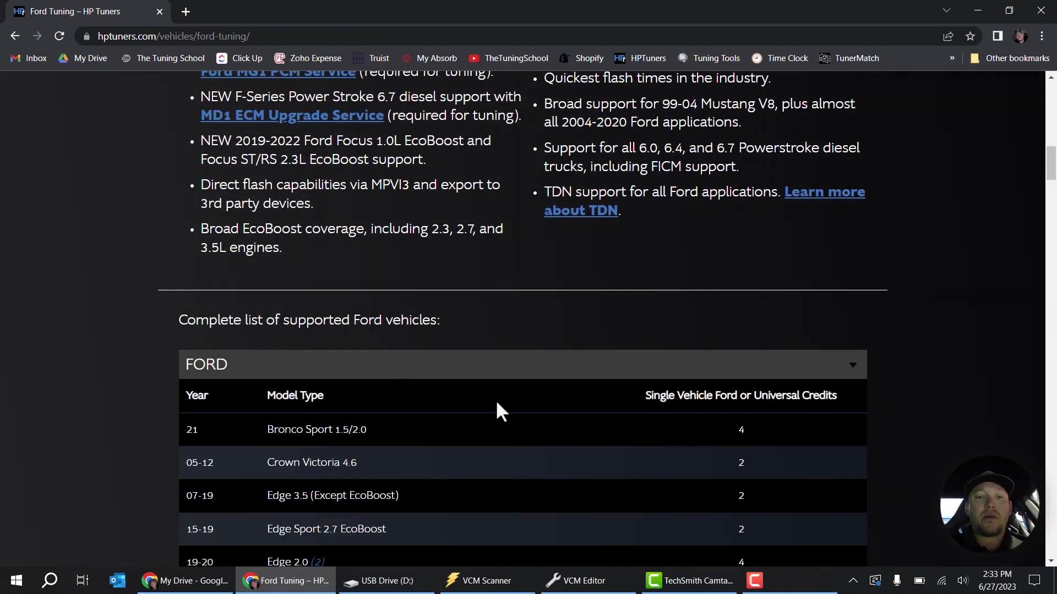
pyautogui.scroll(-3, 496, 404)
pyautogui.scroll(-5, 497, 404)
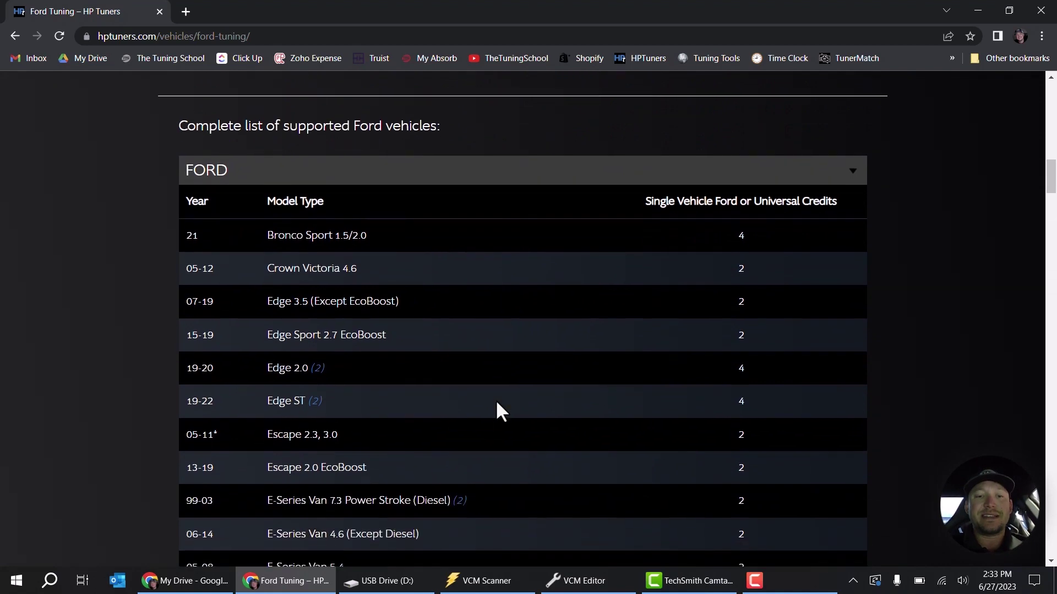
pyautogui.scroll(-7, 497, 403)
pyautogui.scroll(-8, 496, 405)
pyautogui.scroll(-6, 497, 405)
pyautogui.scroll(-1, 497, 405)
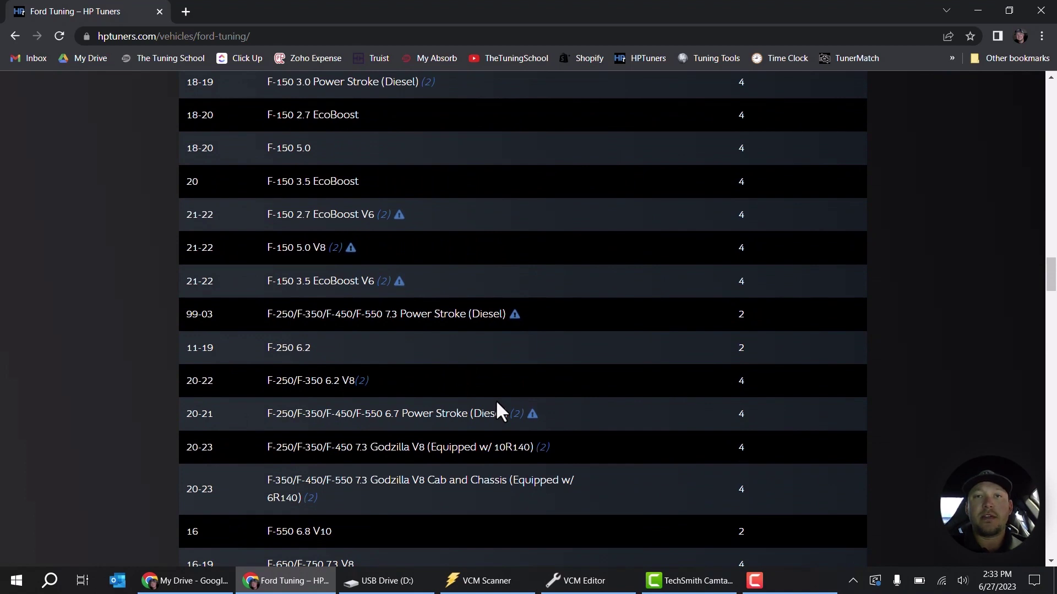
pyautogui.rightClick(588, 587)
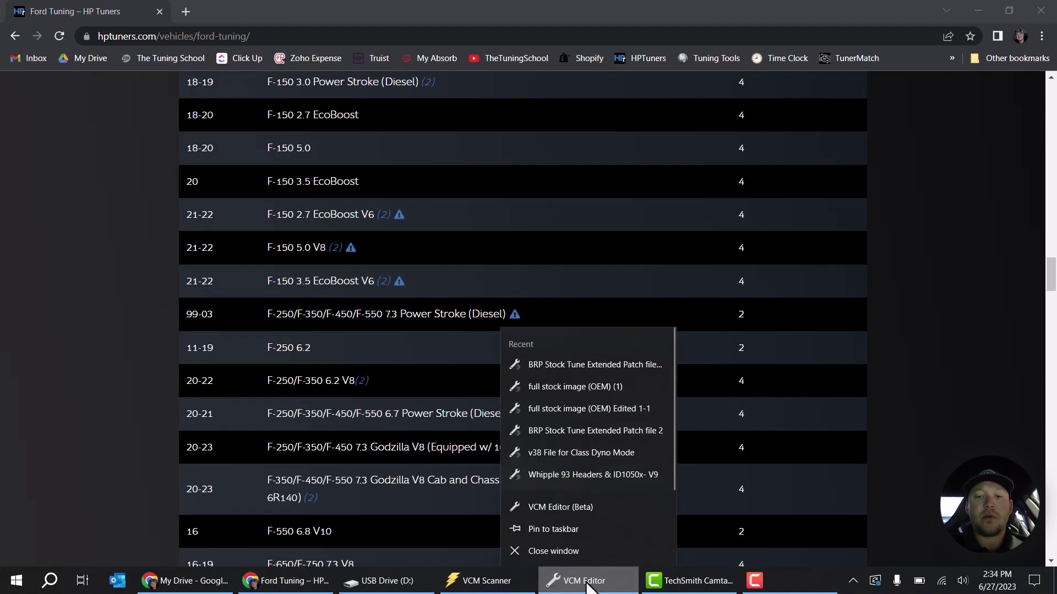
# Step: Open VCM Editor's Read Vehicle reader and run Gather Info twice, which reports Detect Protocol Failed
pyautogui.click(588, 587)
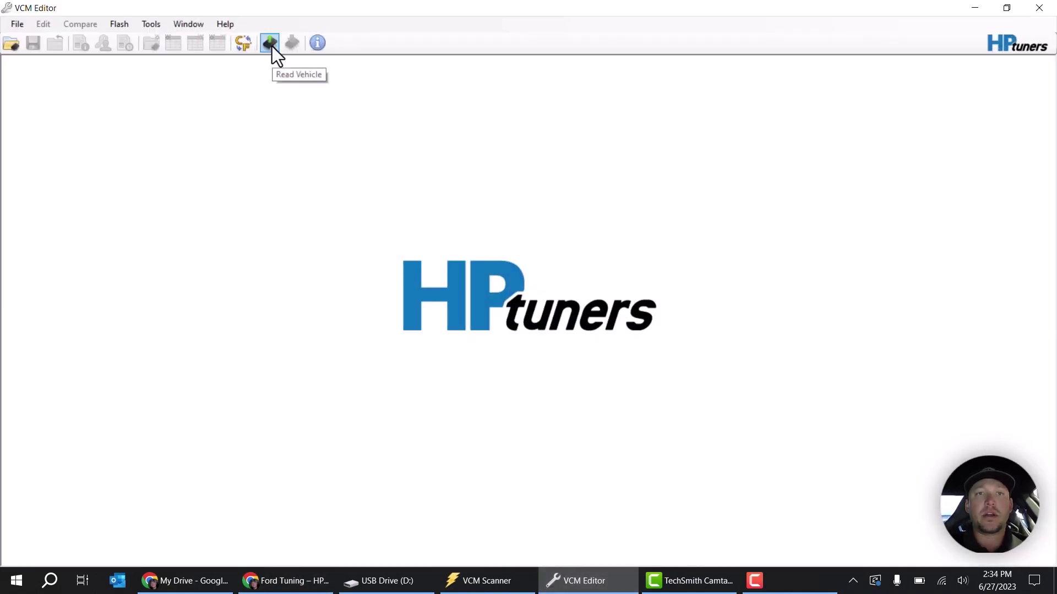
pyautogui.click(272, 47)
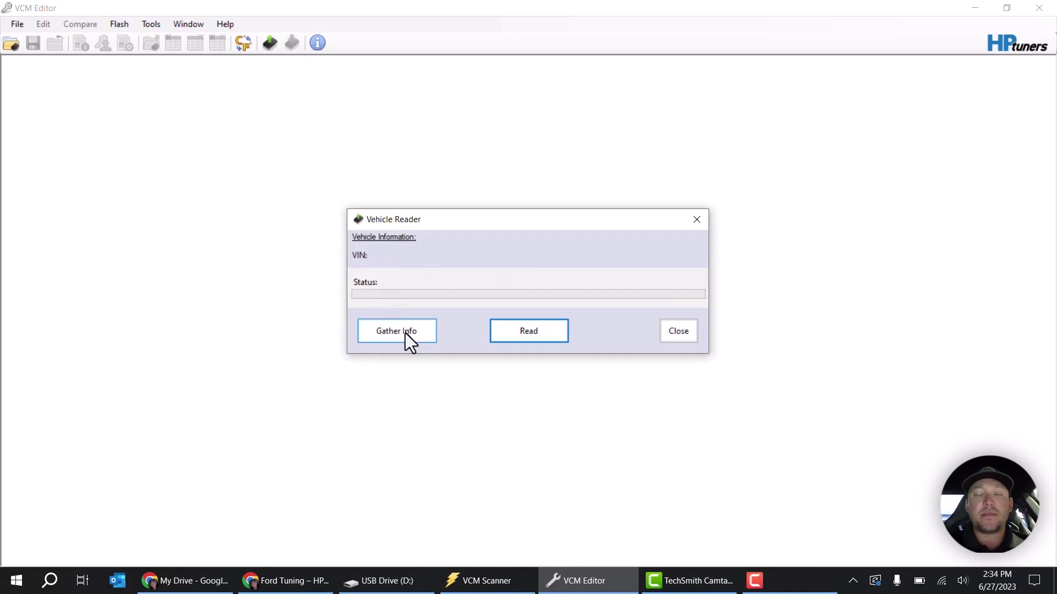
pyautogui.click(405, 333)
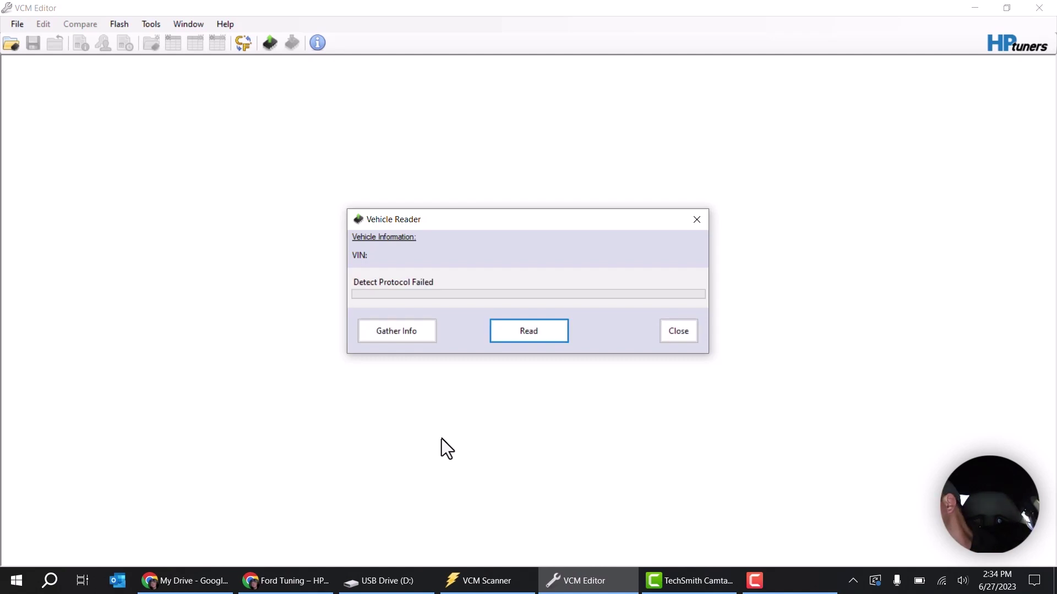
pyautogui.click(402, 335)
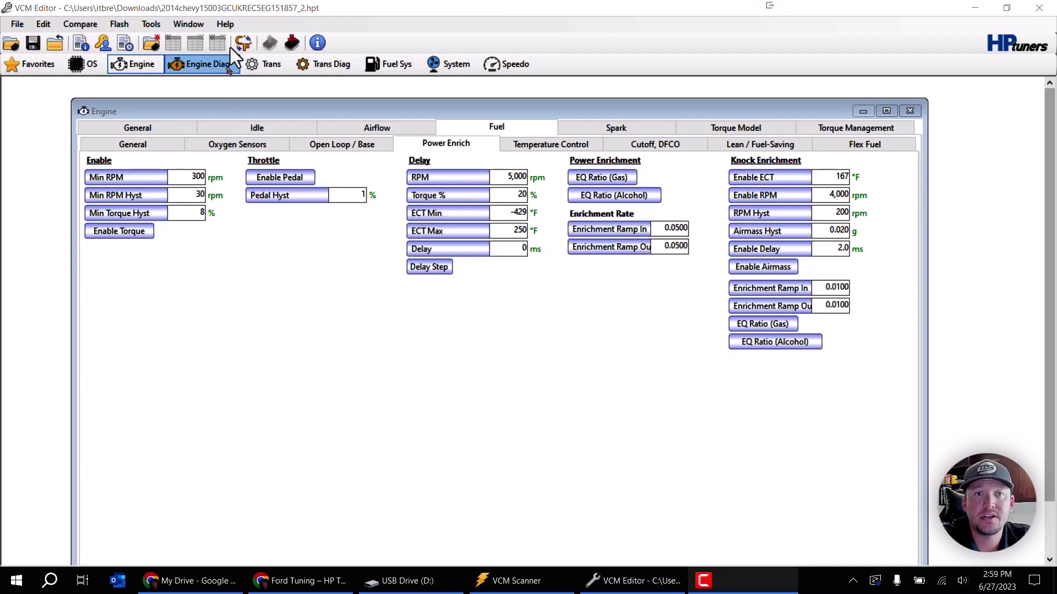
# Step: Try writing the Chevy tune and select the Specific license costing 2 credits
pyautogui.click(292, 43)
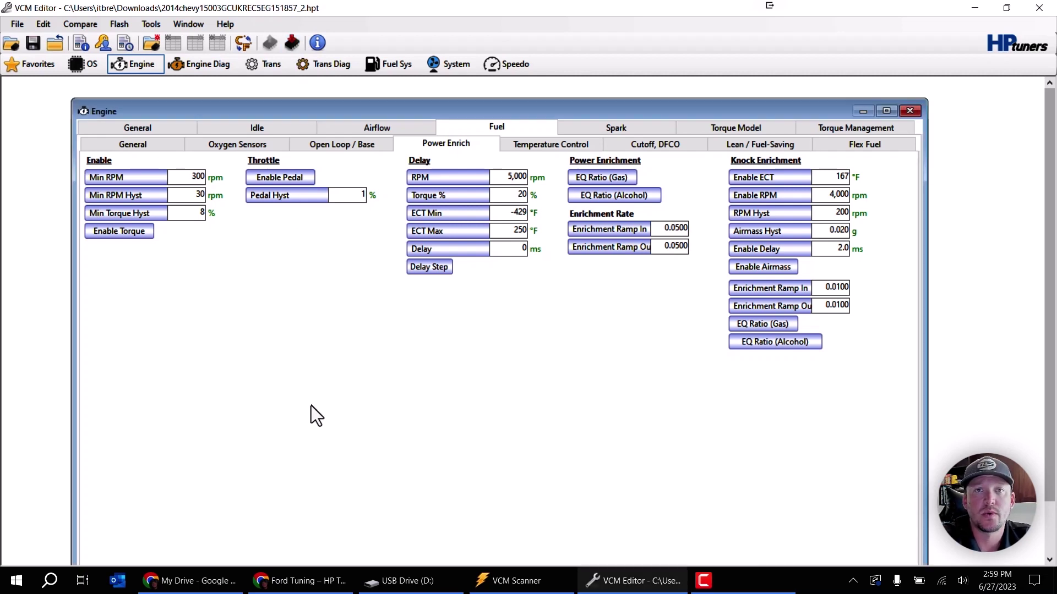
pyautogui.click(292, 45)
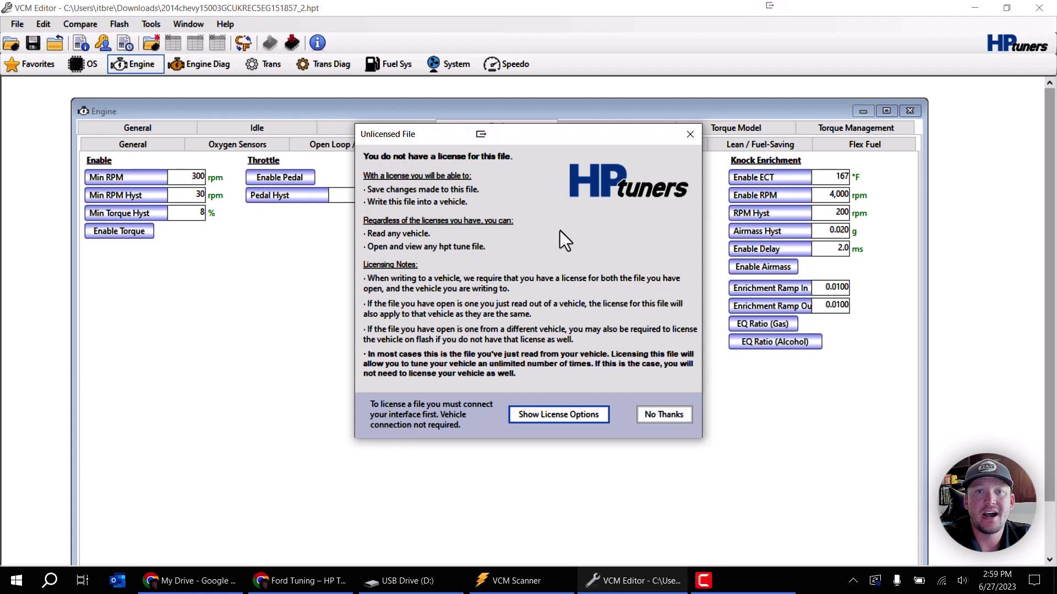
pyautogui.click(565, 413)
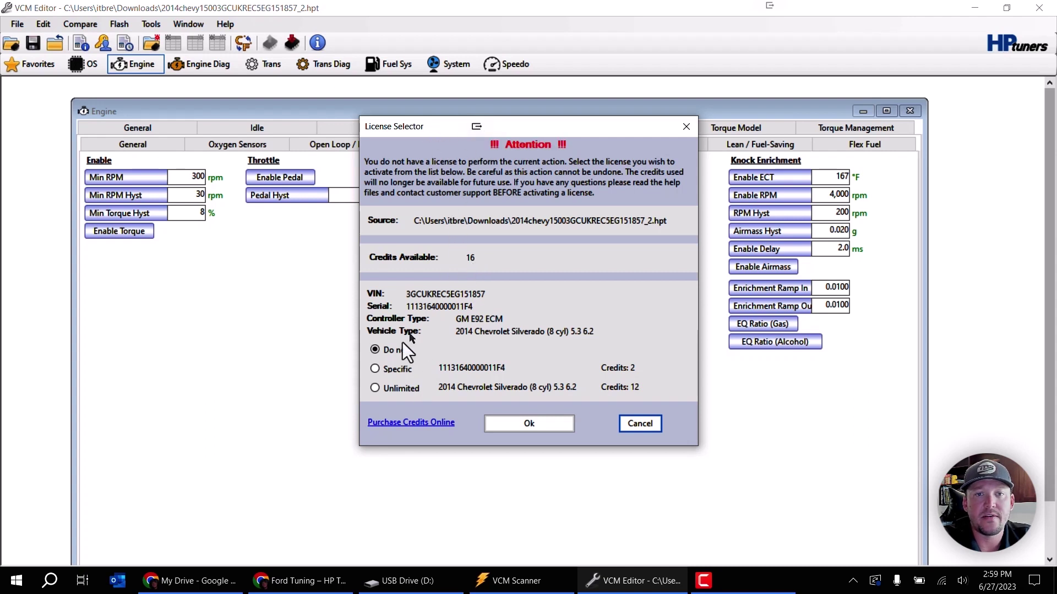
pyautogui.click(395, 368)
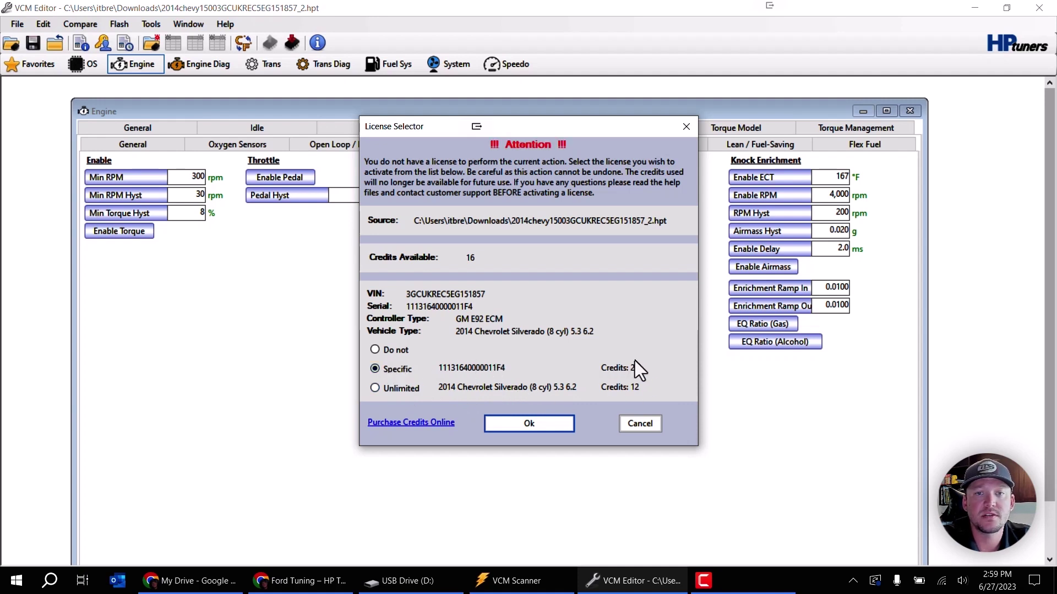
# Step: Cancel the license selector and open the recent file c6-zr1-stock - Copy.hpt
pyautogui.click(642, 426)
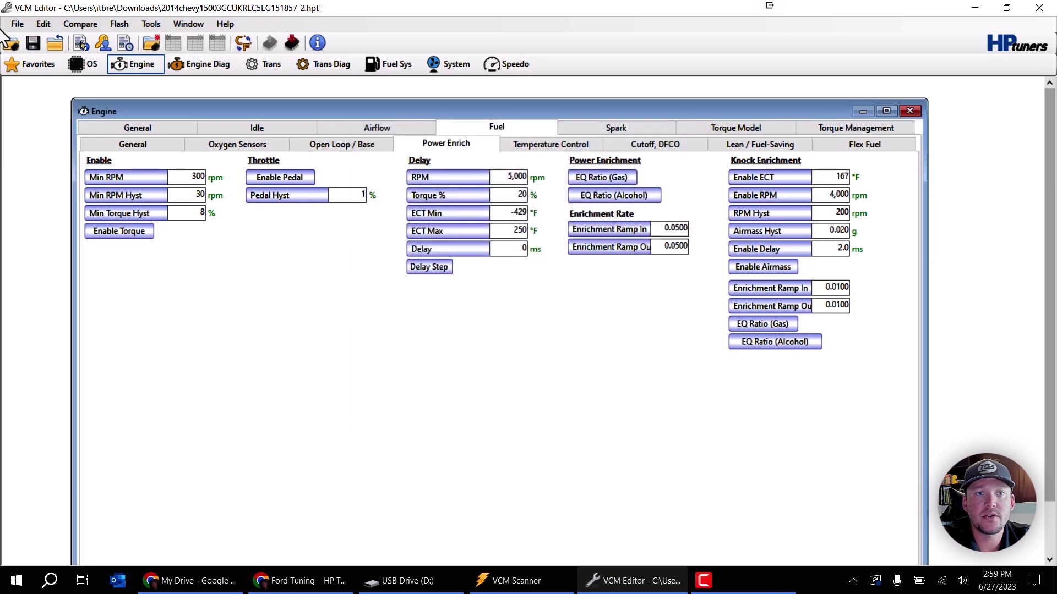
pyautogui.click(17, 24)
pyautogui.moveTo(39, 121)
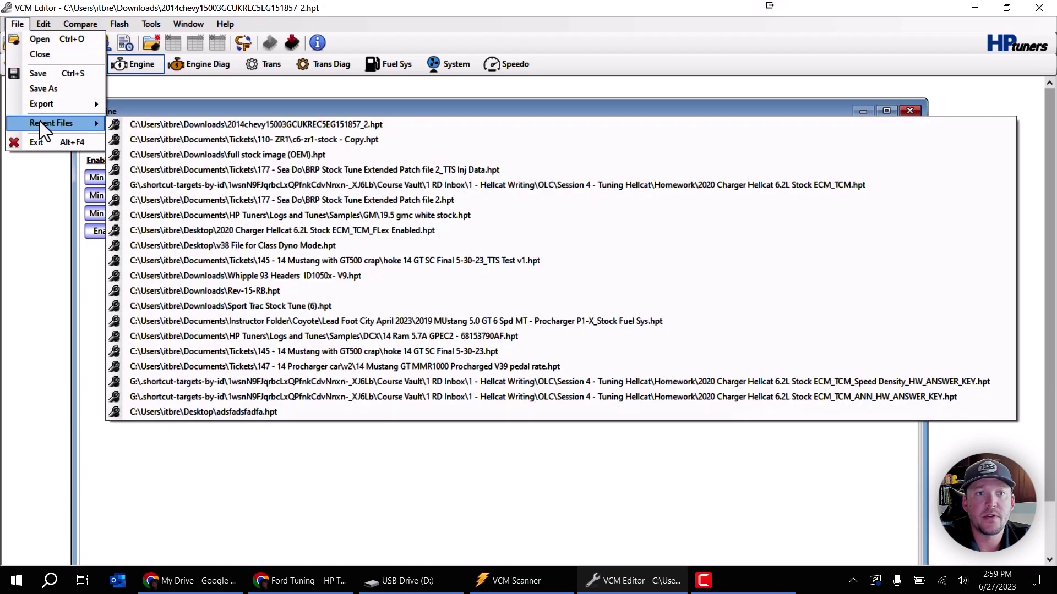
pyautogui.click(265, 140)
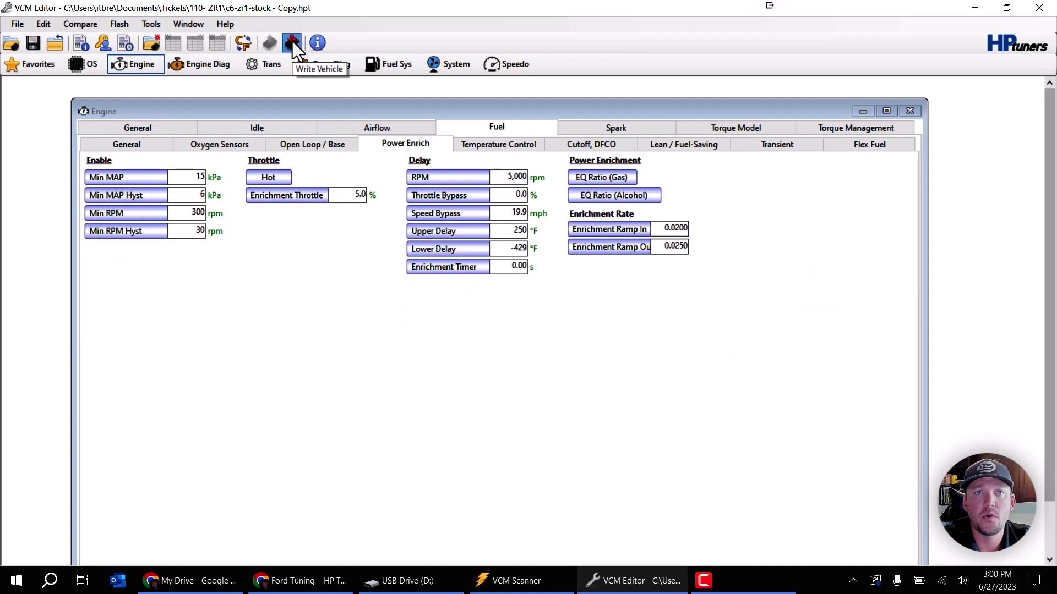
# Step: Review the Corvette write licenses (Specific 2, Unlimited 12 credits), then cancel without activating
pyautogui.click(293, 41)
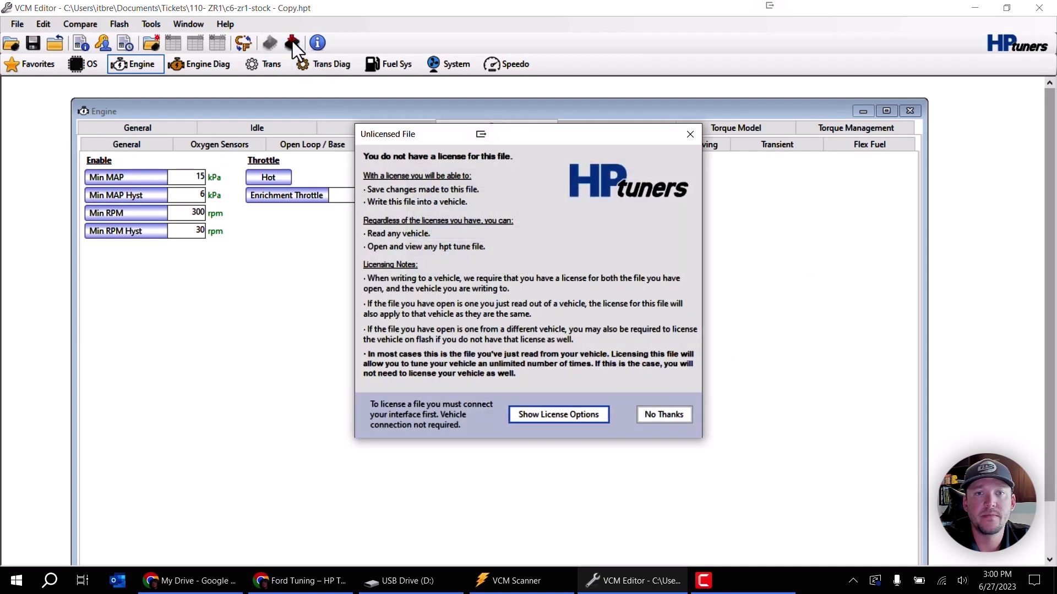
pyautogui.click(540, 414)
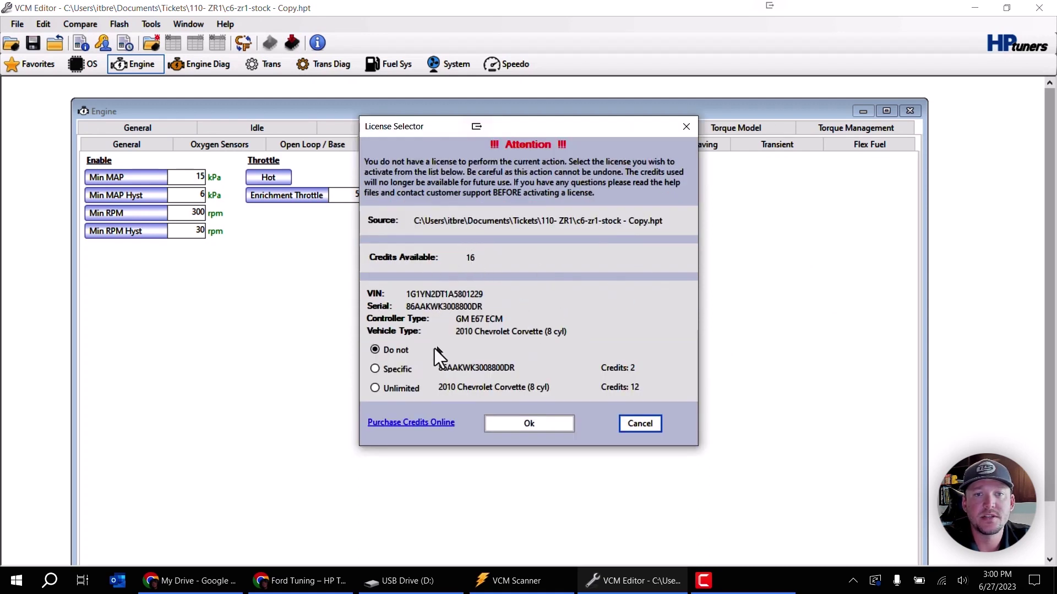
pyautogui.click(401, 368)
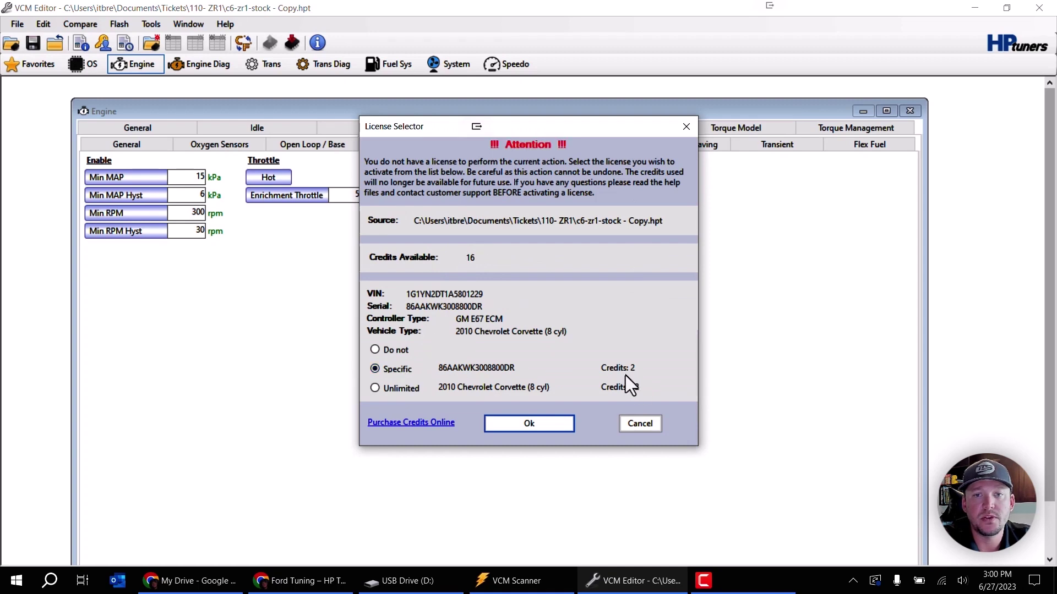
pyautogui.click(640, 424)
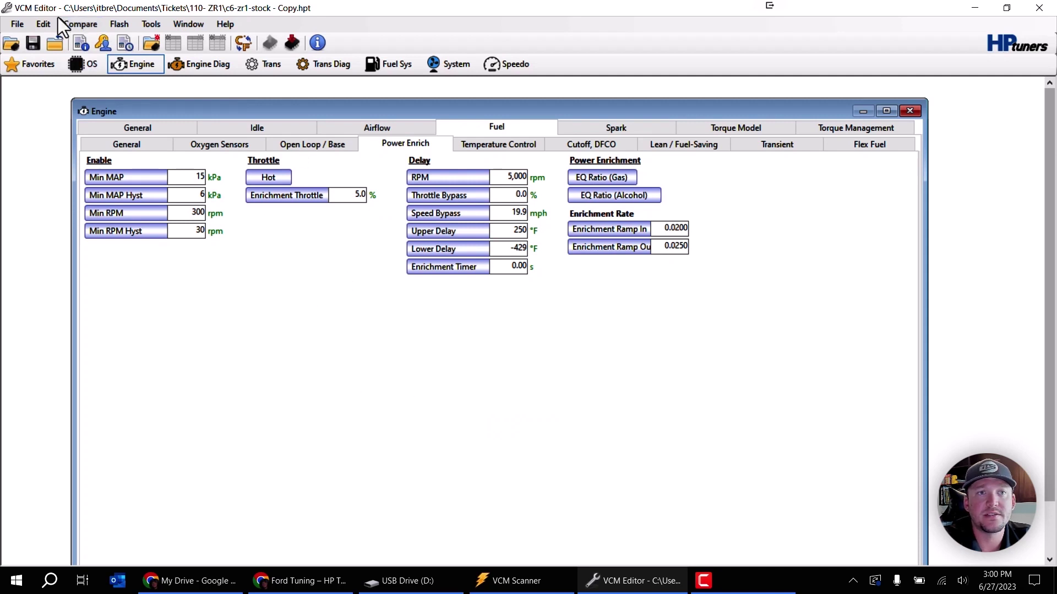
# Step: Use File > Open to load a stock Hellcat tune file from disk
pyautogui.click(17, 24)
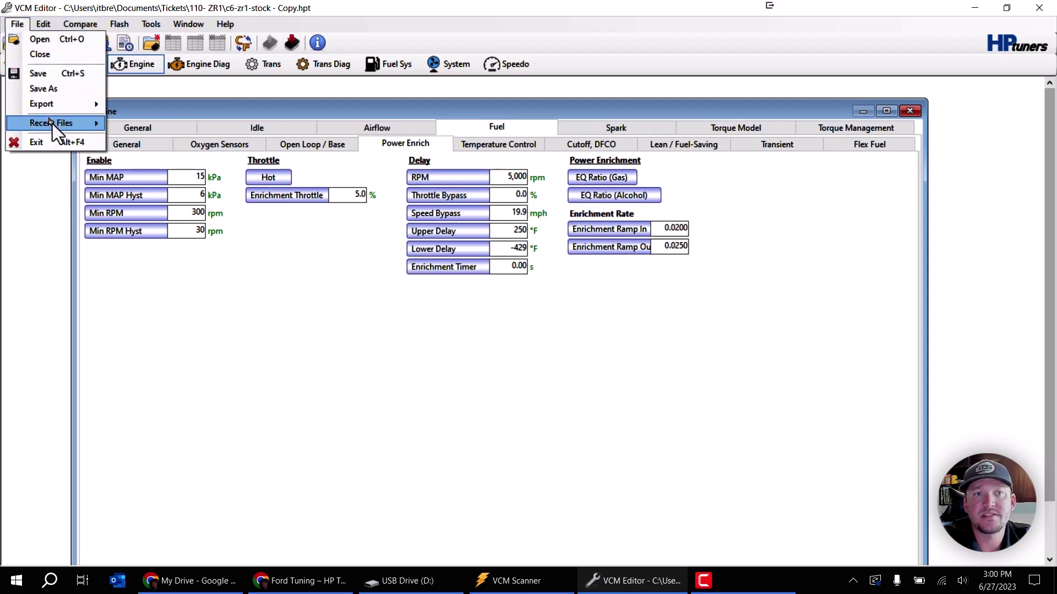
pyautogui.moveTo(52, 123)
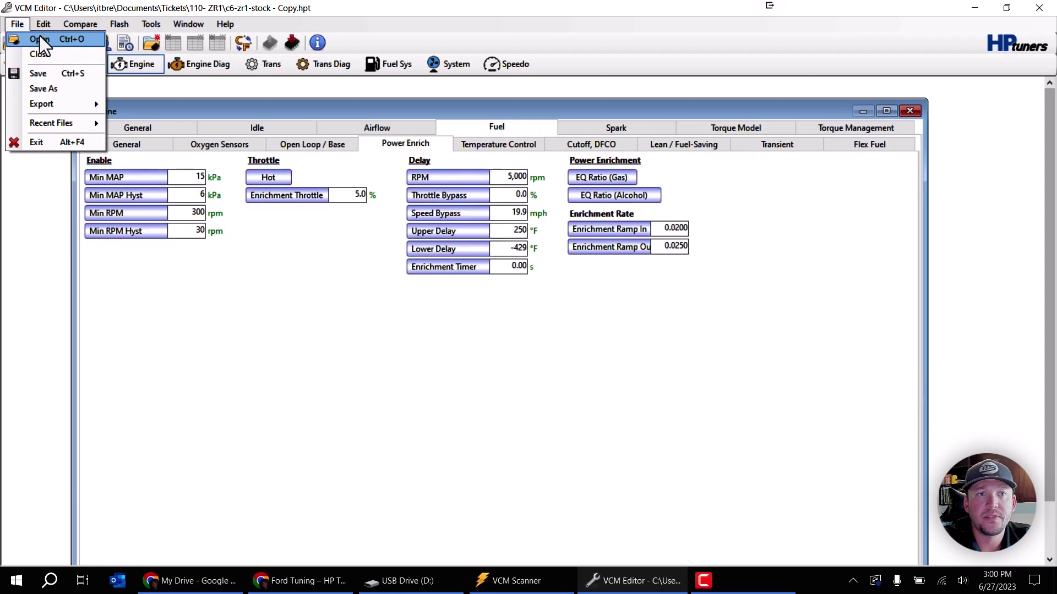
pyautogui.click(39, 35)
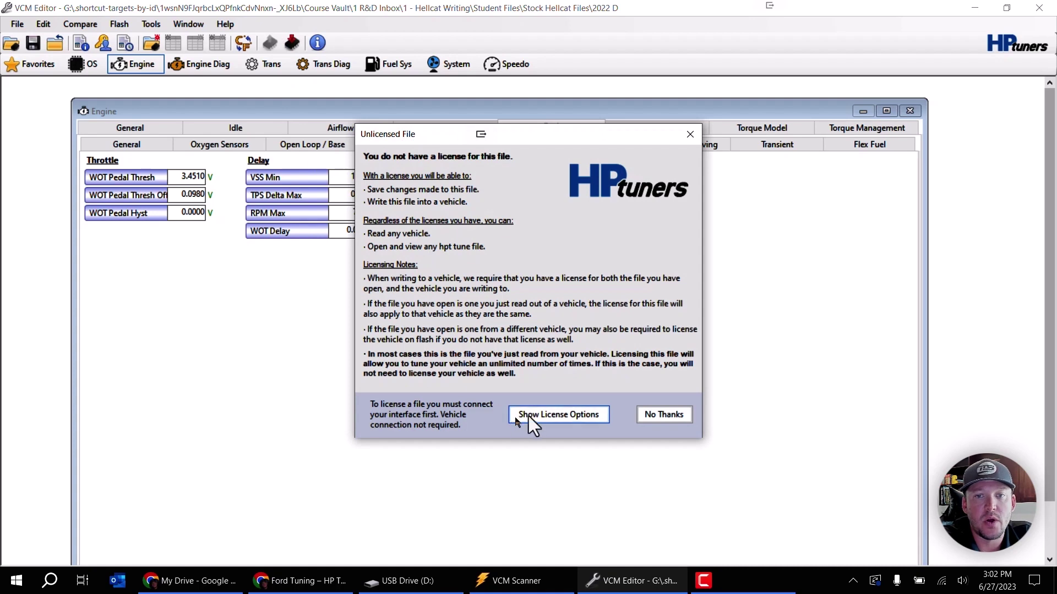
# Step: Show the Hellcat license options and select Specific for the ECM (2 credits) and ZF8HP2 TCM (4 credits)
pyautogui.click(532, 414)
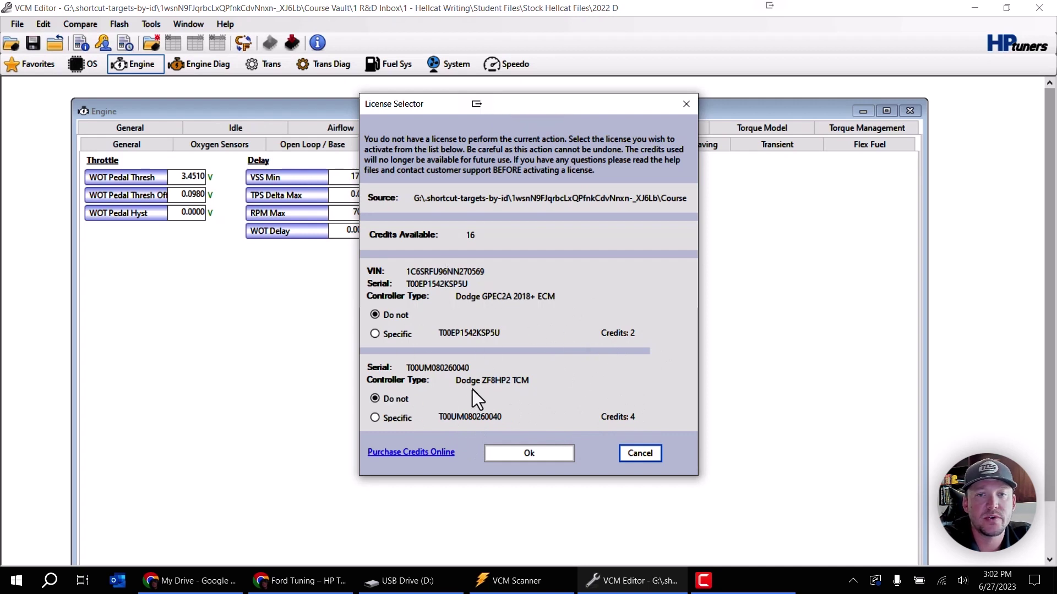
pyautogui.click(376, 334)
pyautogui.click(375, 418)
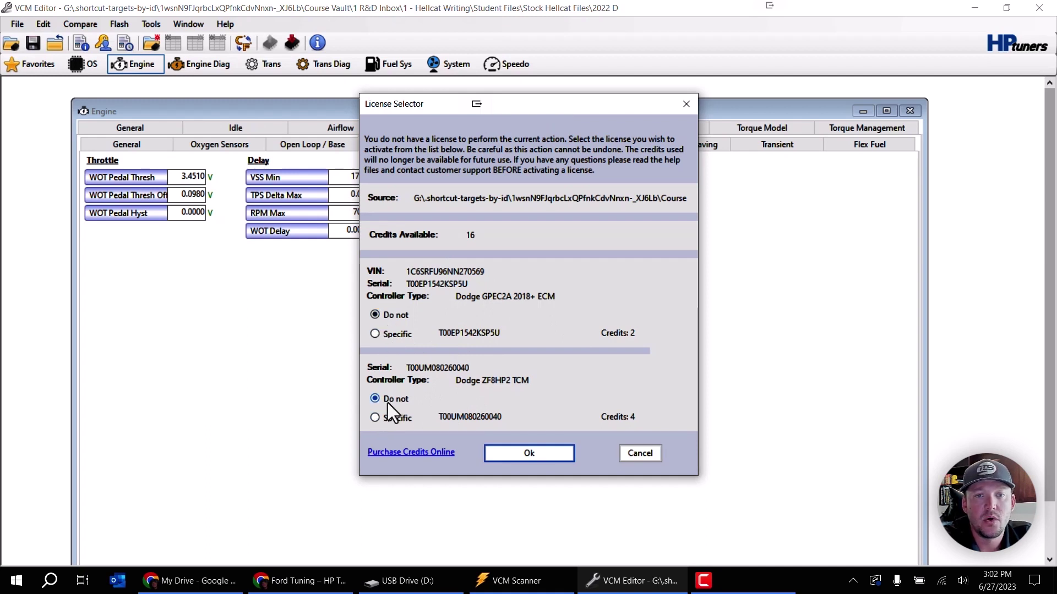